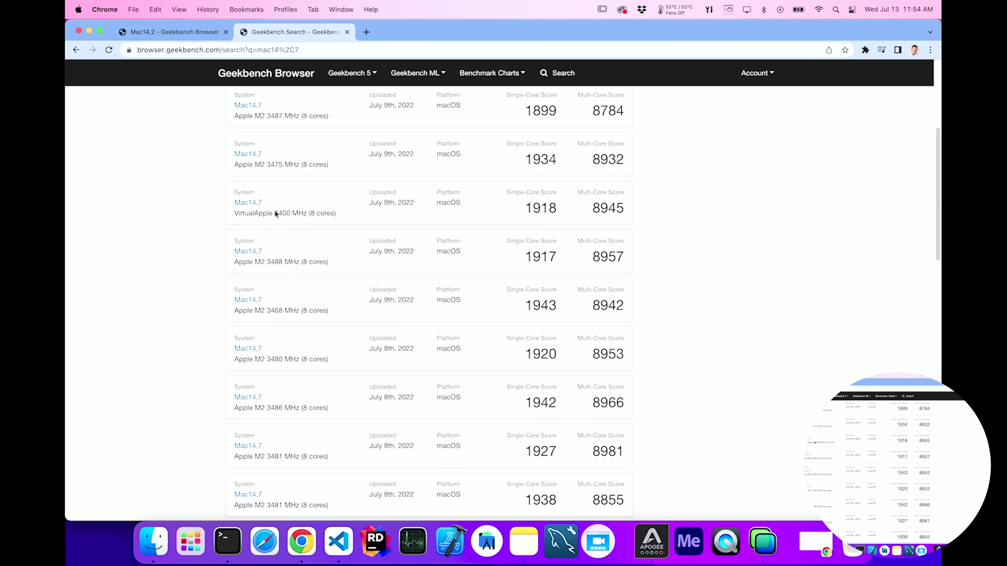
- Look through the single-core and multi-core scores in the mac14,7 search results, down to the page list
scroll(340, 209, down, 10)
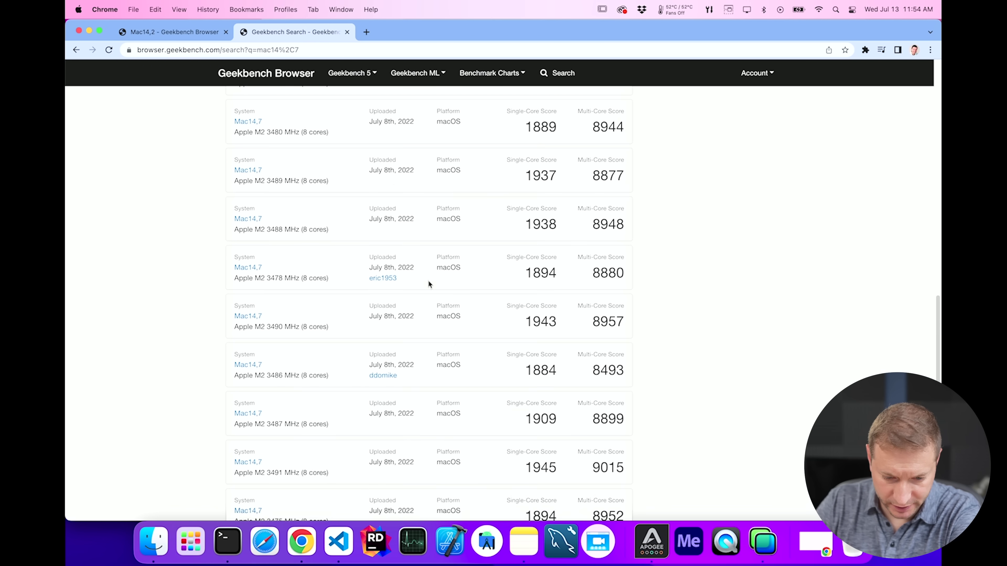
scroll(440, 393, down, 3)
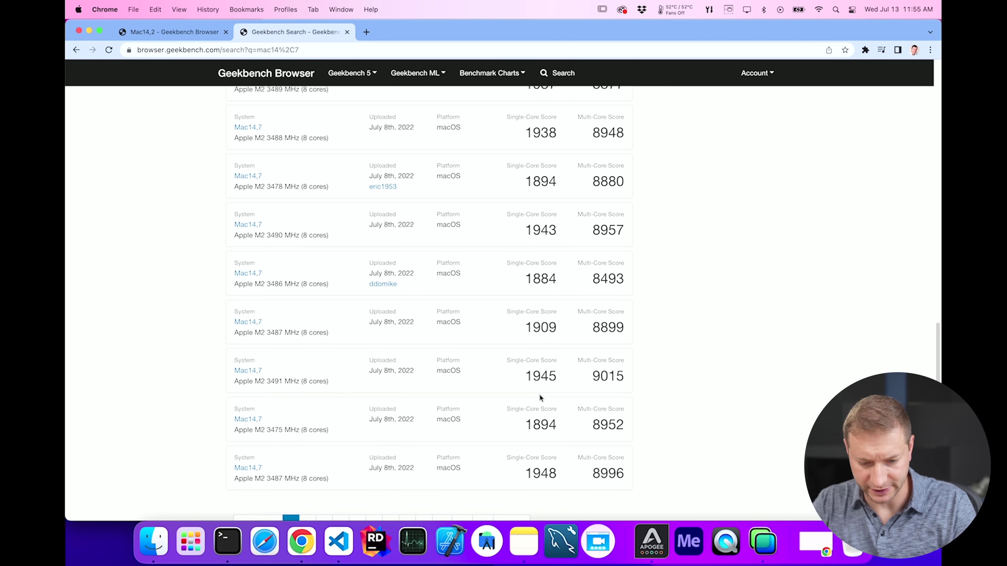
scroll(529, 303, up, 8)
scroll(554, 301, up, 1)
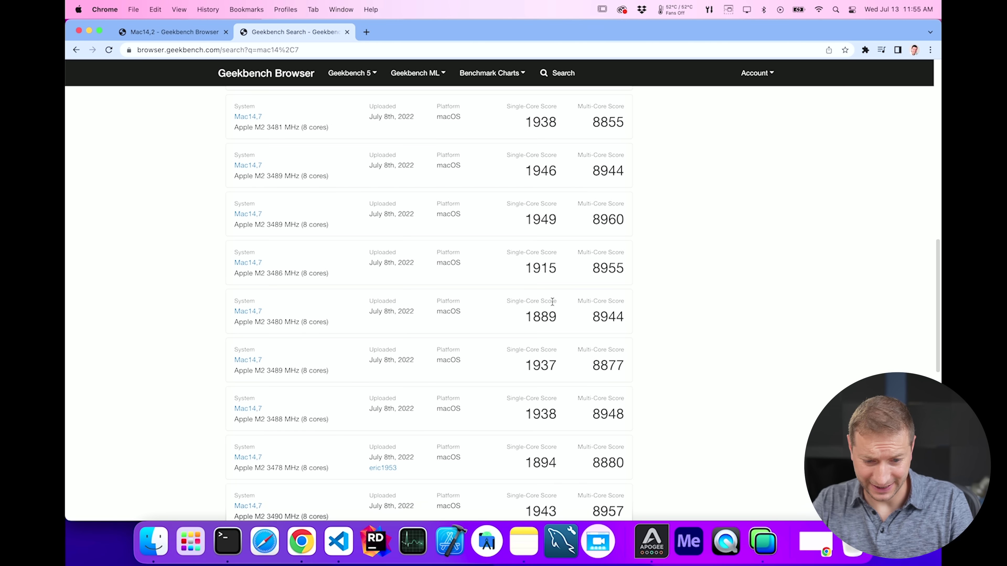
double_click(547, 225)
click(552, 228)
scroll(552, 228, down, 12)
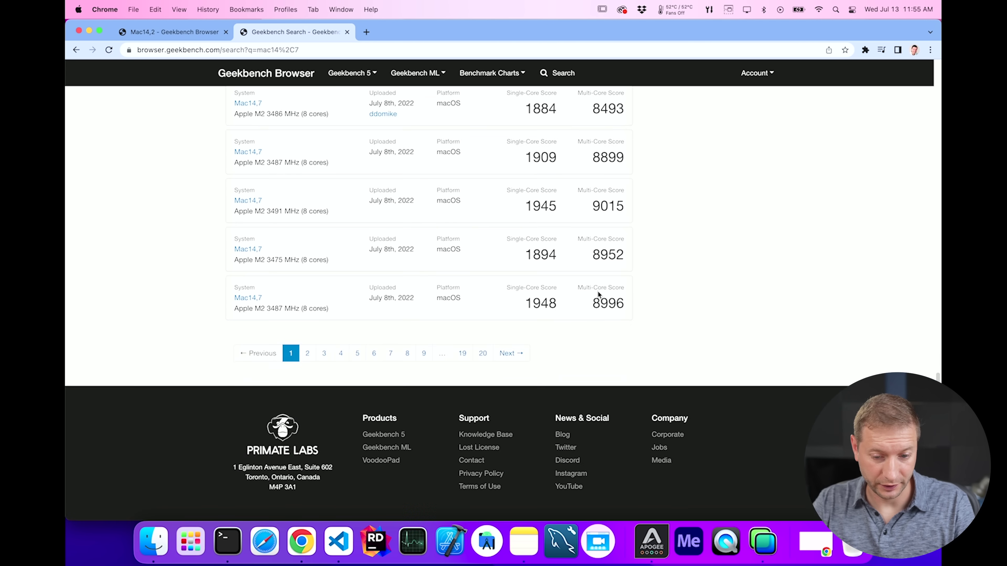
scroll(574, 258, up, 20)
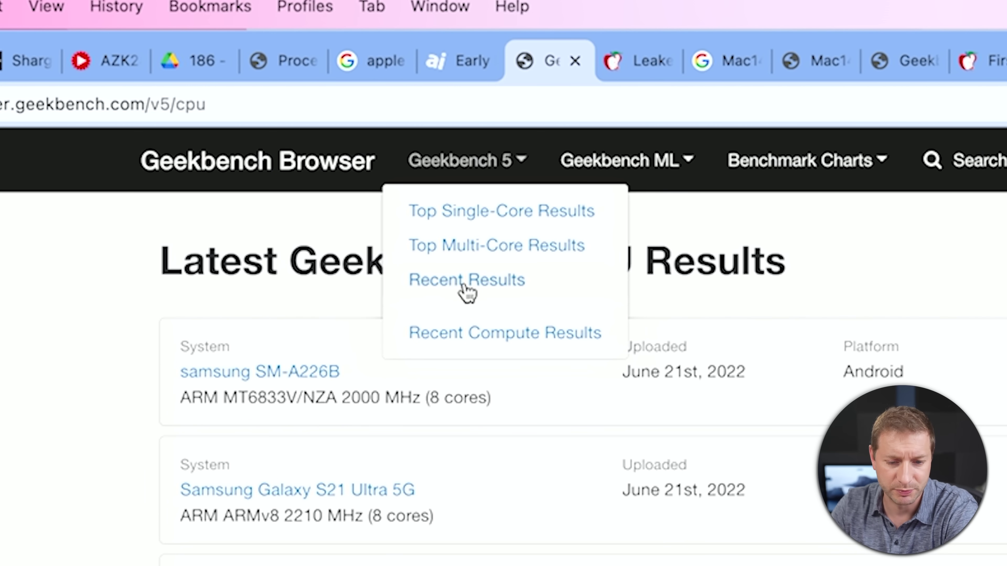
- Open the recent Geekbench 5 CPU results and look through the page, and review the crawler code in cpucrawl.js
click(329, 142)
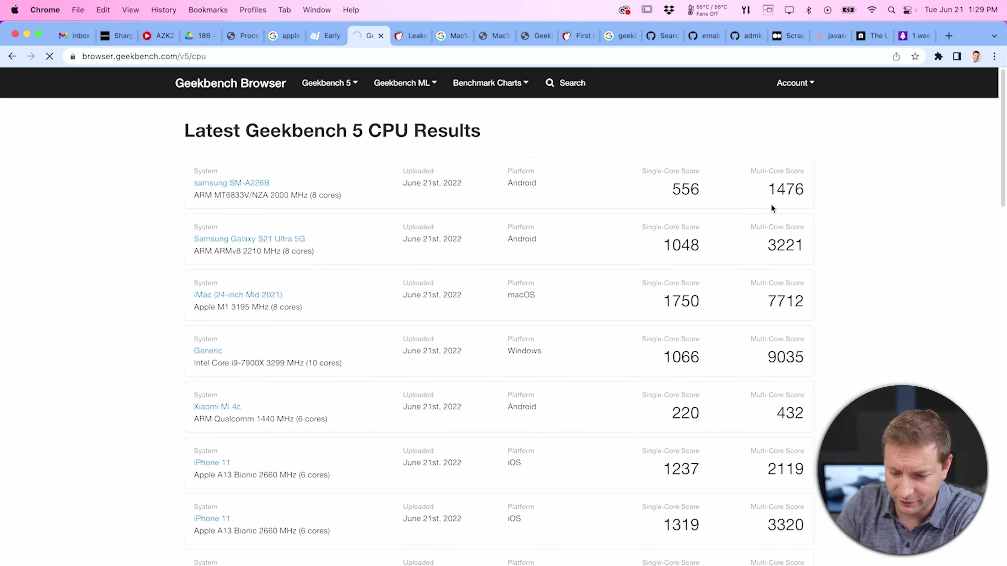
scroll(736, 474, down, 20)
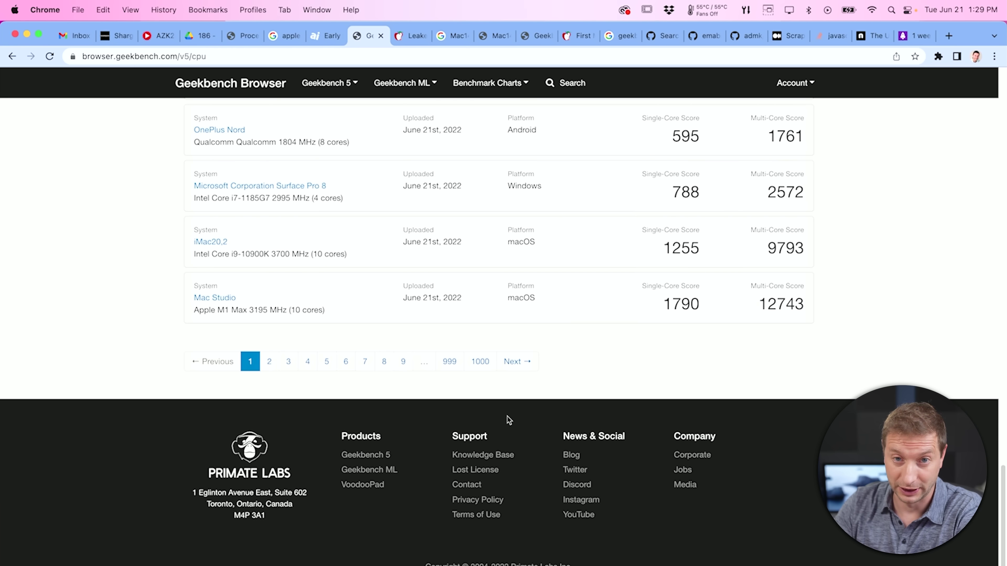
scroll(685, 171, up, 20)
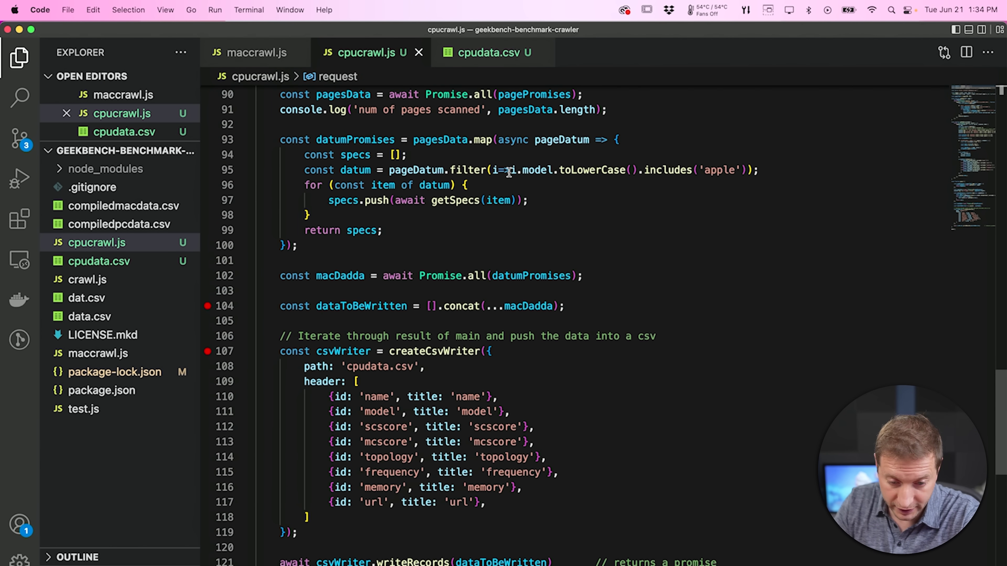
scroll(509, 173, up, 3)
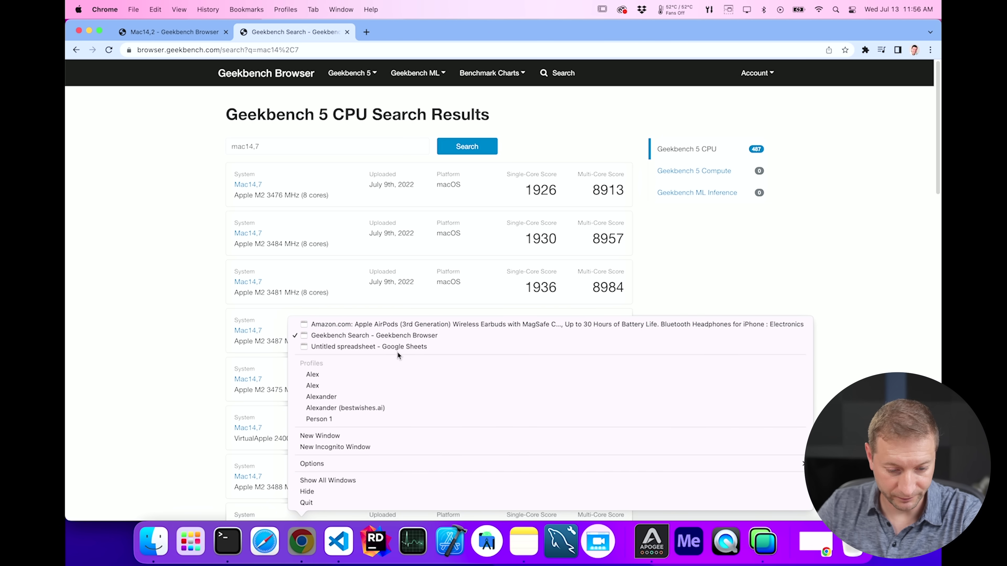
- Switch to the untitled Google Sheets spreadsheet and examine its Mac14,7 and Mac14,2 entries and their single-core scores
click(397, 348)
click(387, 197)
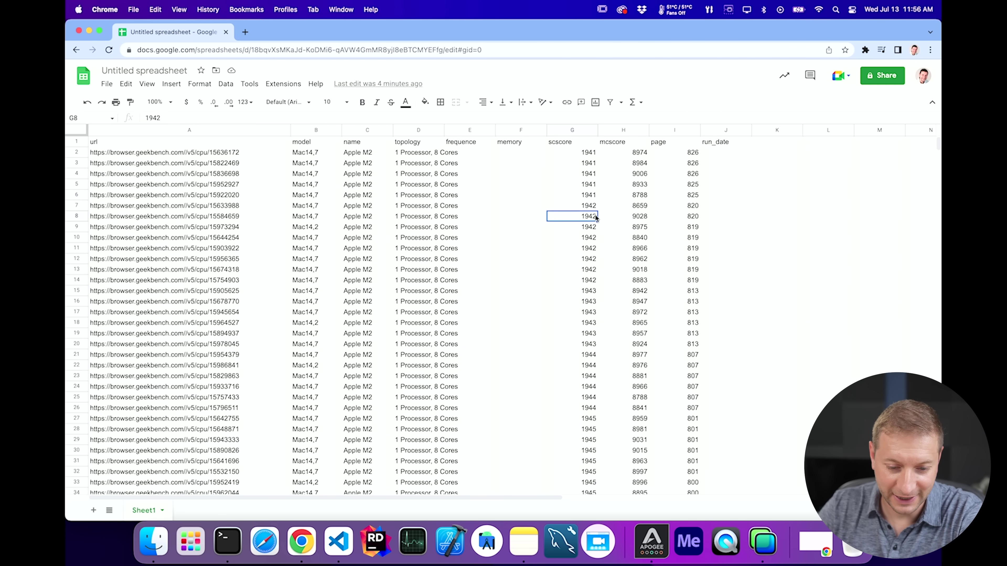
click(322, 194)
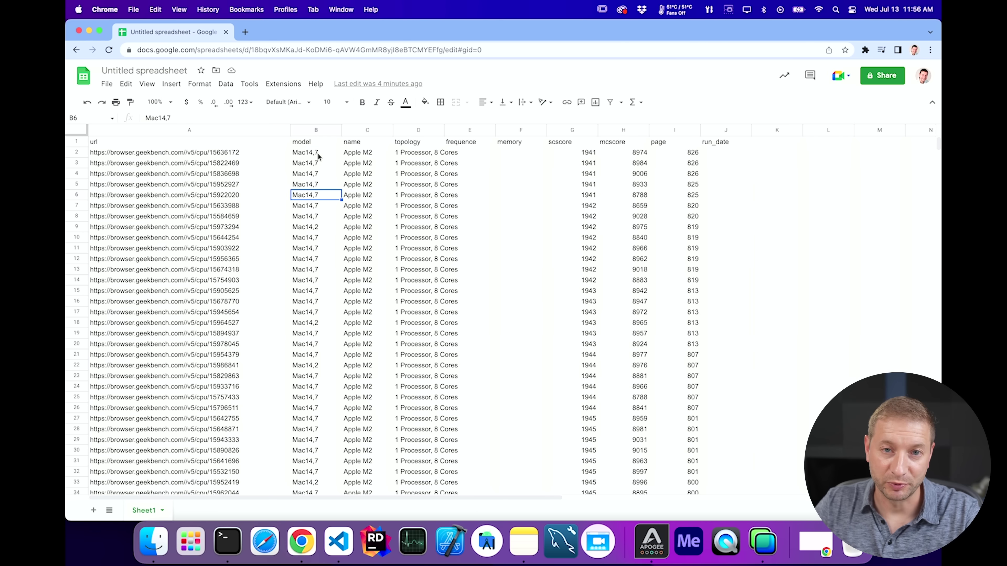
scroll(320, 241, down, 4)
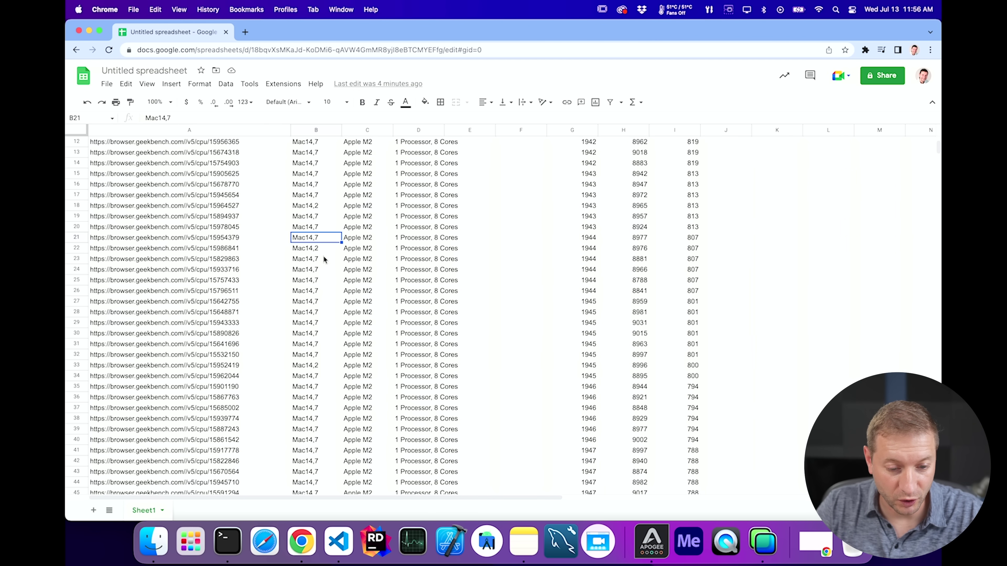
scroll(323, 255, up, 4)
scroll(323, 255, down, 20)
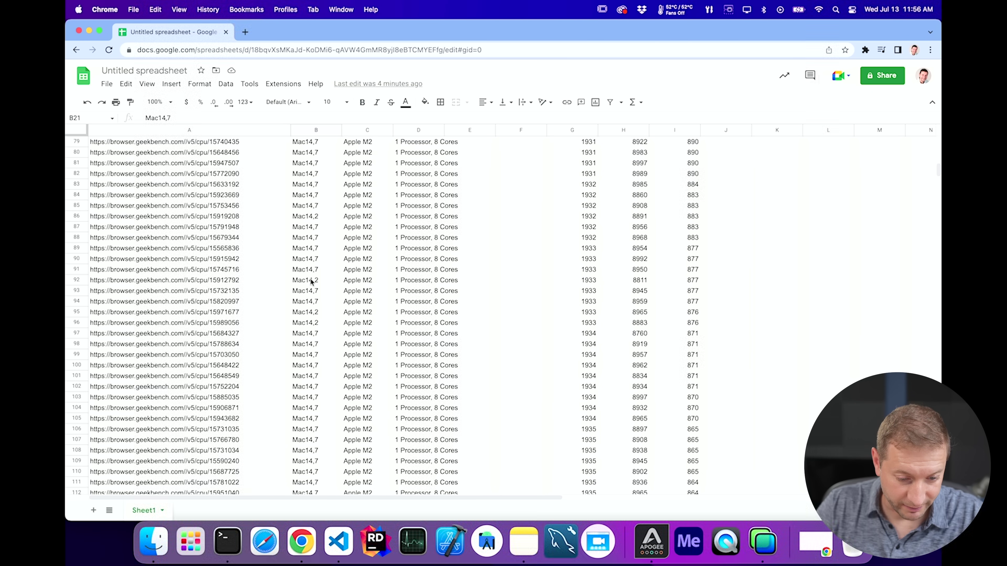
click(310, 279)
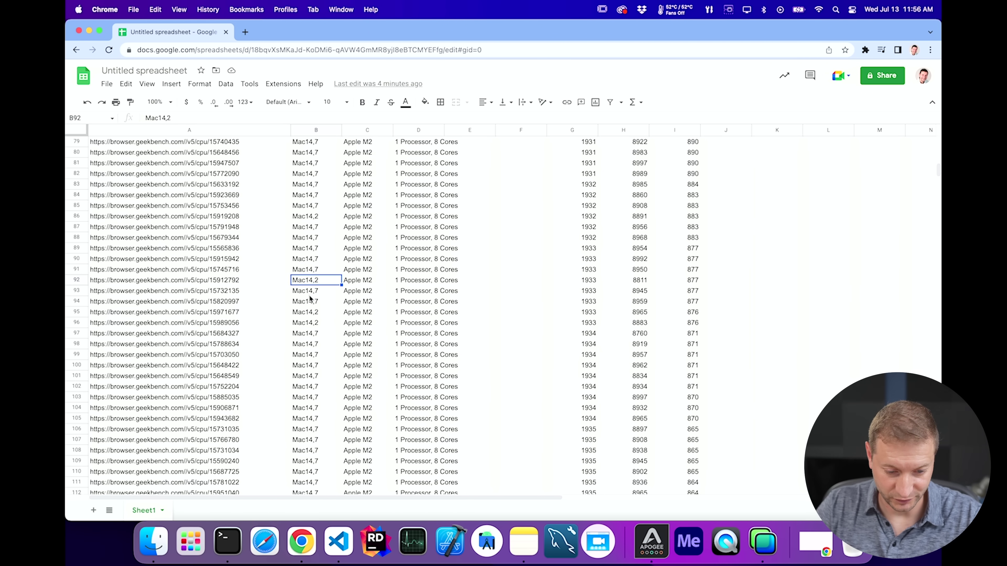
click(319, 321)
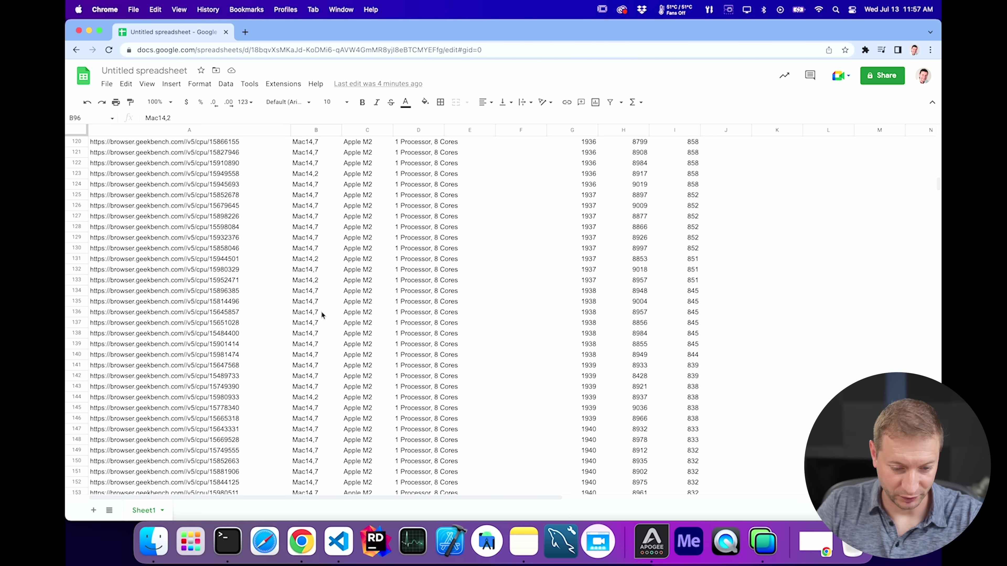
click(318, 258)
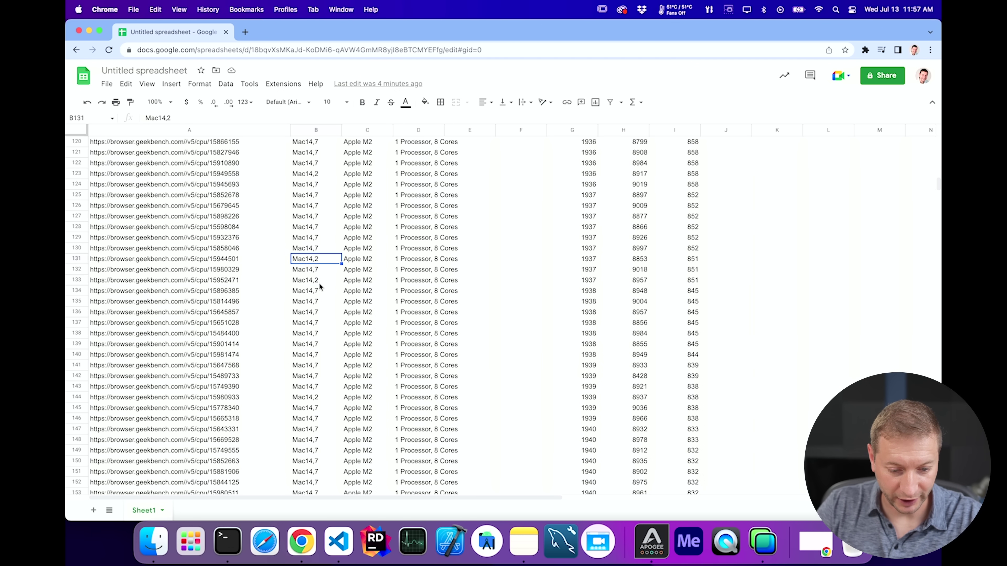
click(585, 281)
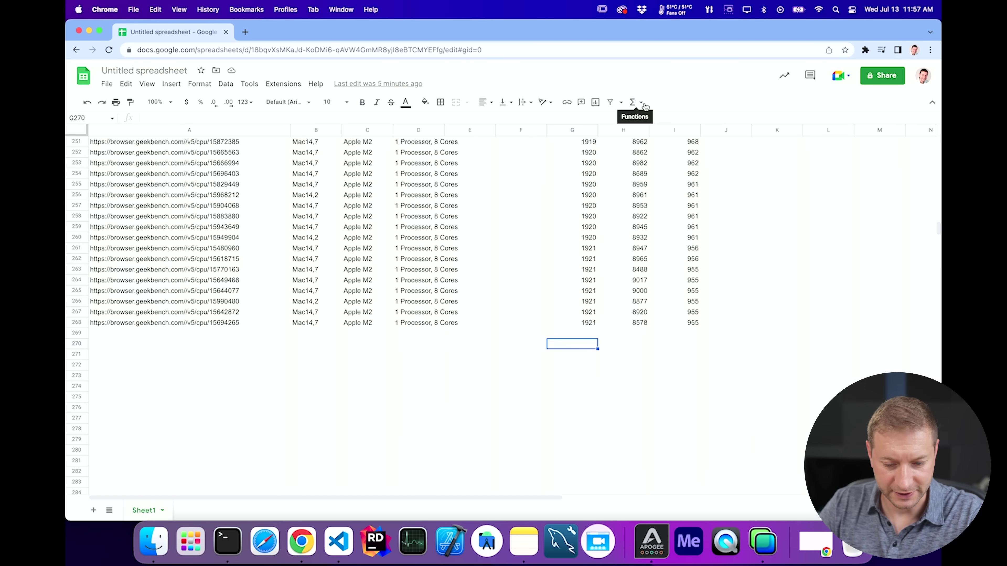
- Calculate the maximum of the scscore column in G270 with the MAX function and label it MAX in F270
click(641, 103)
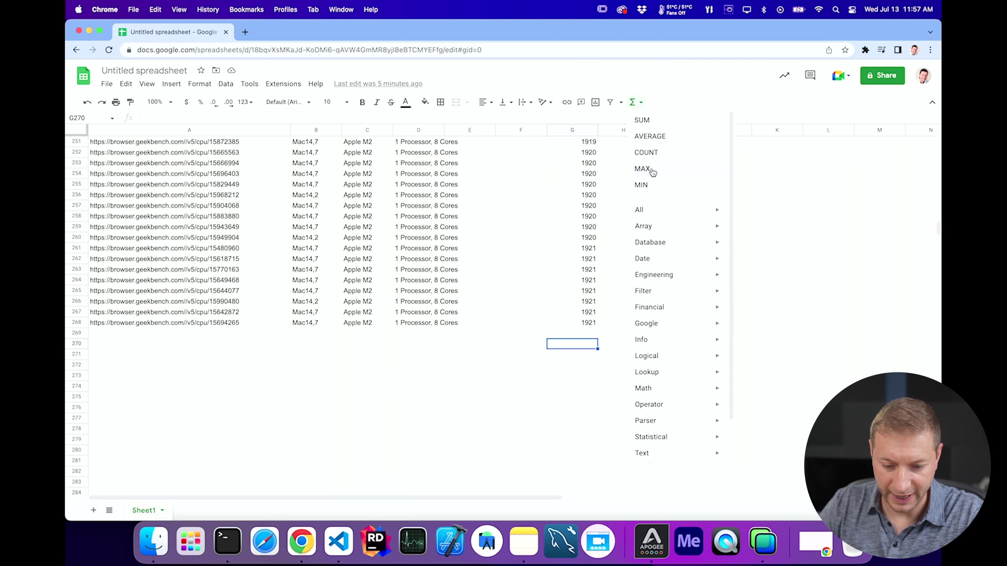
click(642, 169)
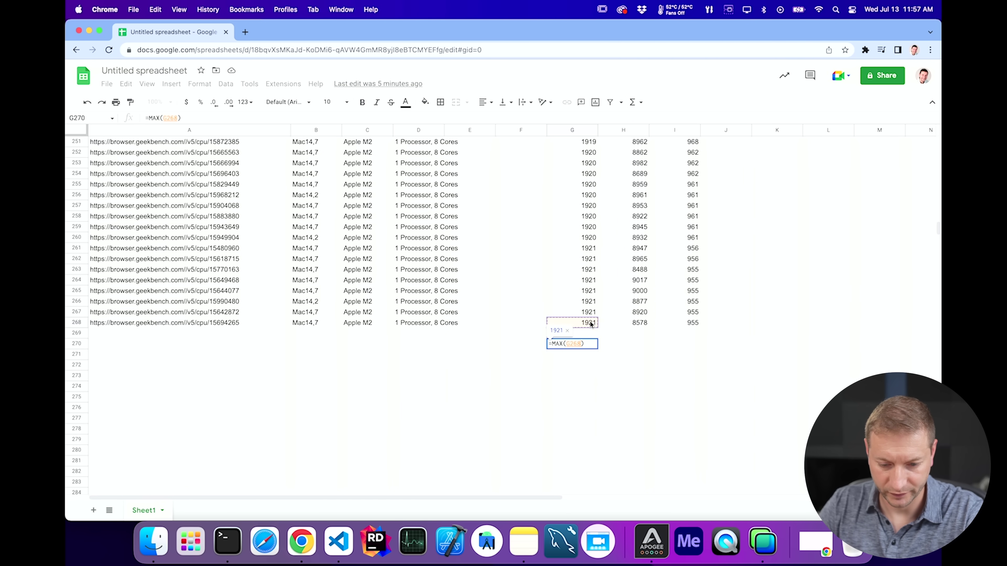
key(shift+Up)
key(shift+Up)
key(shift+Up)
key(shift+Up)
key(shift+Up)
key(shift+Up)
key(shift+Up)
key(shift+Up)
key(shift+Up)
key(shift+Up)
key(shift+Up)
key(shift+Up)
key(shift+Up)
key(shift+Up)
key(shift+Up)
key(shift+Up)
key(shift+Up)
key(shift+Up)
key(shift+Up)
key(shift+Up)
key(Return)
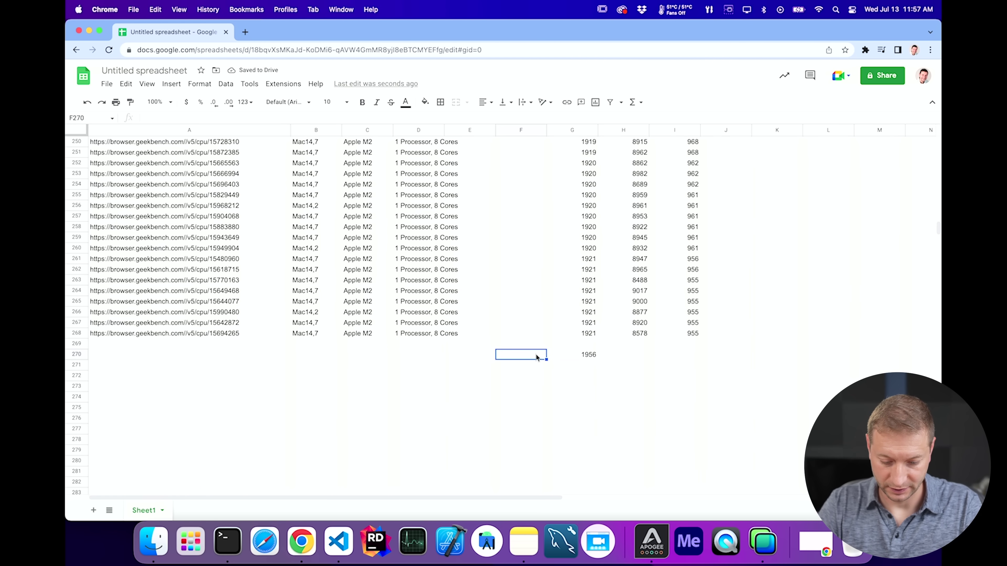
key(Return)
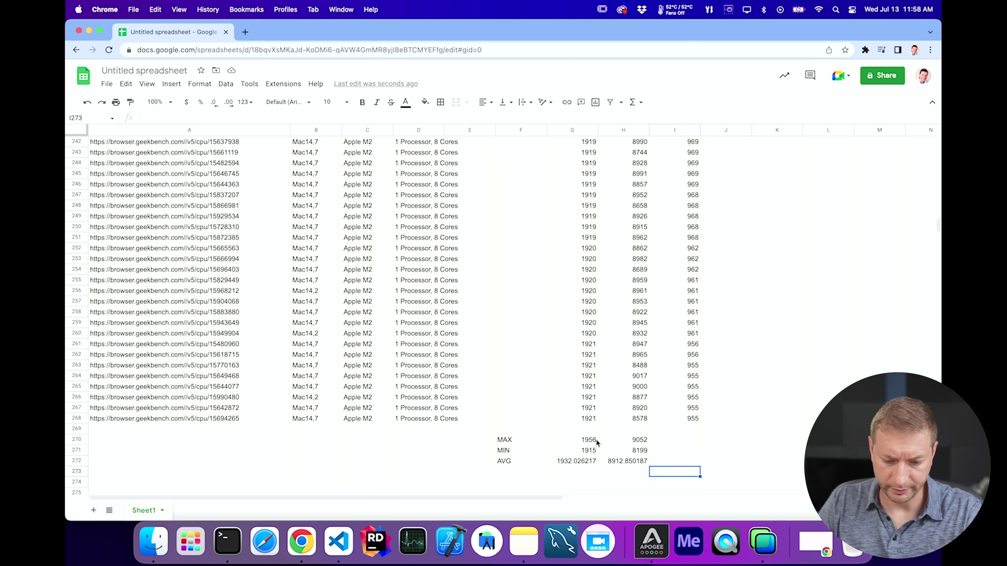
- Check the MAX and MIN rows for the single-core and multi-core scores below the data
click(595, 440)
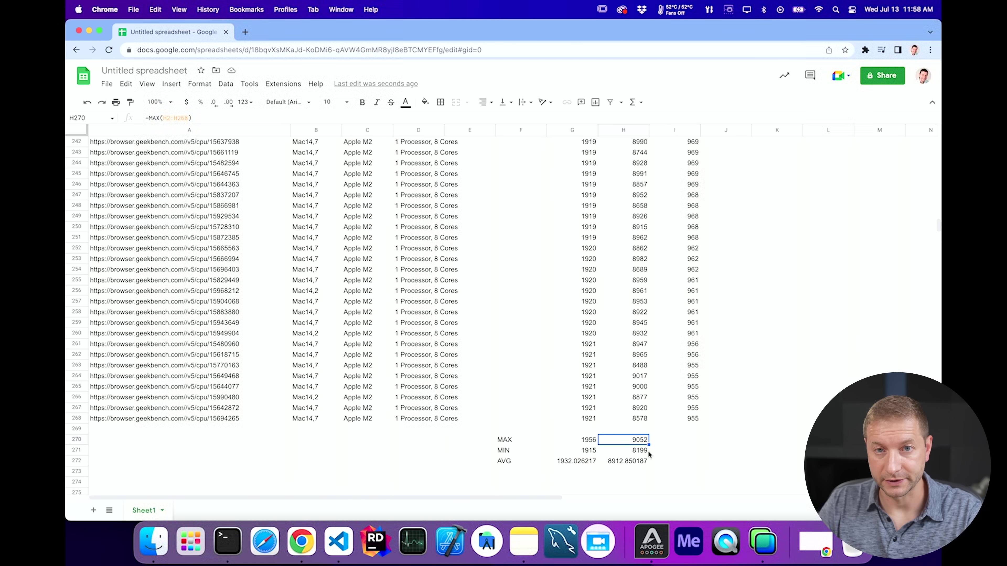
click(594, 442)
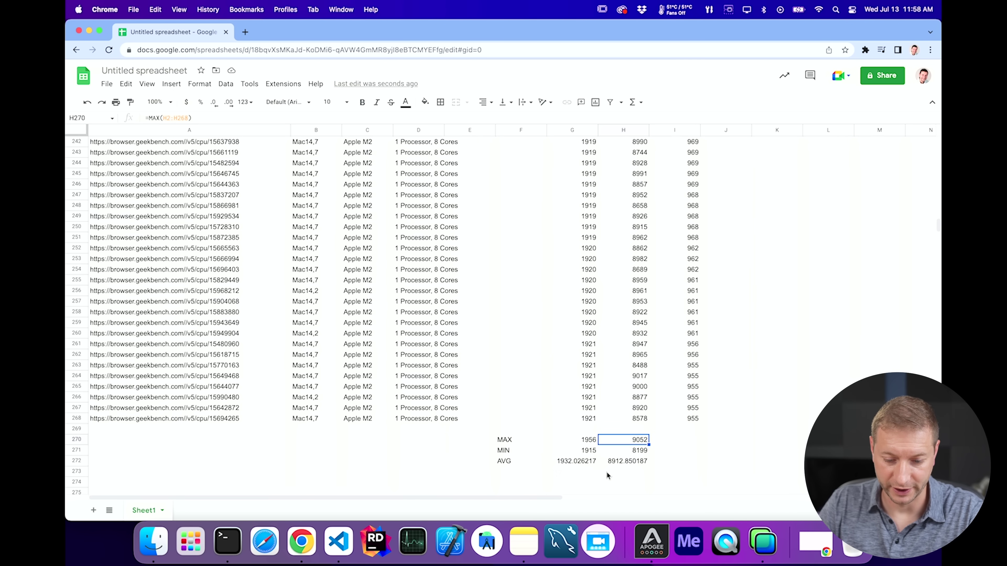
click(595, 455)
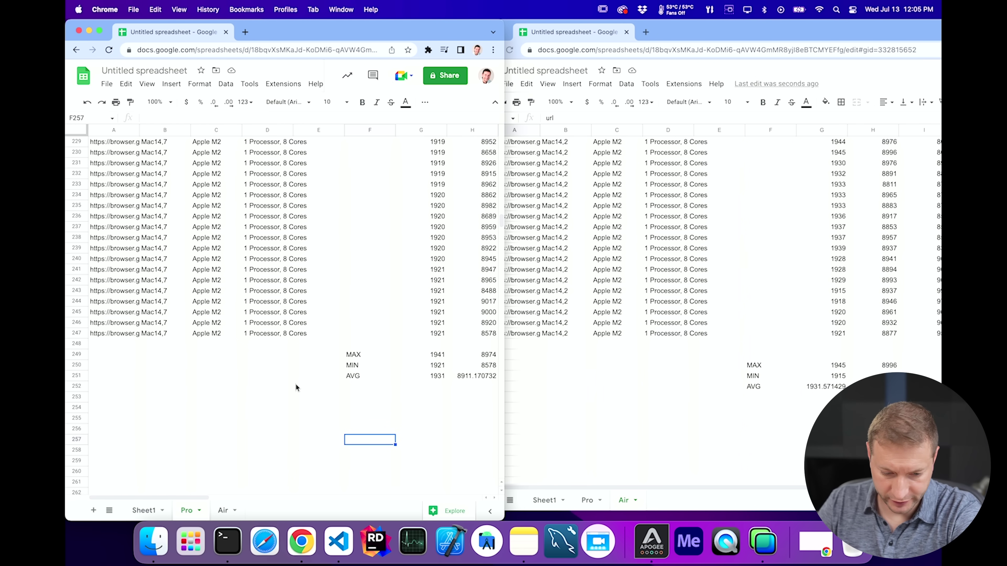
- Compare the single-core averages on the Pro and Air sheets and check the Pro sheet's multi-core average
click(431, 355)
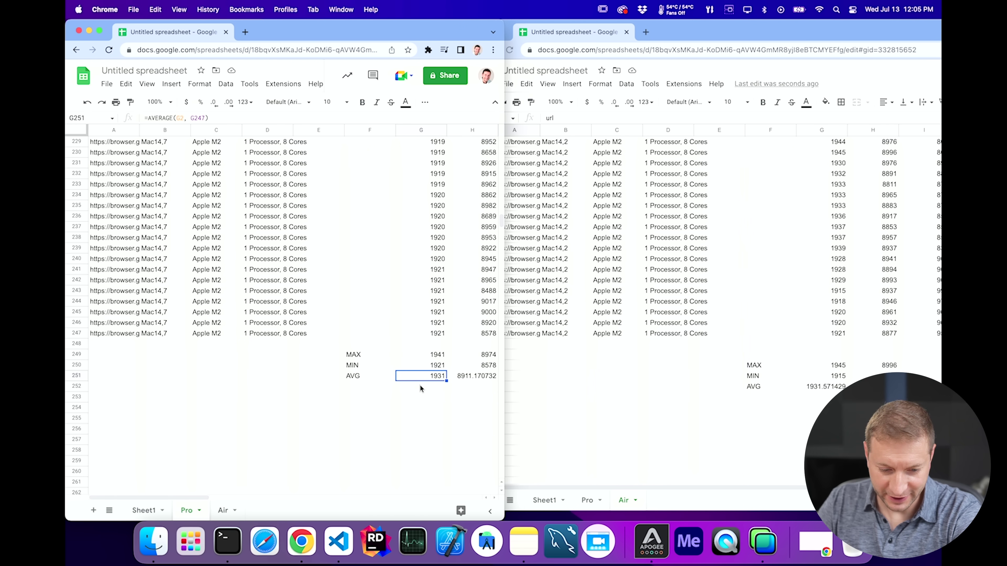
click(812, 395)
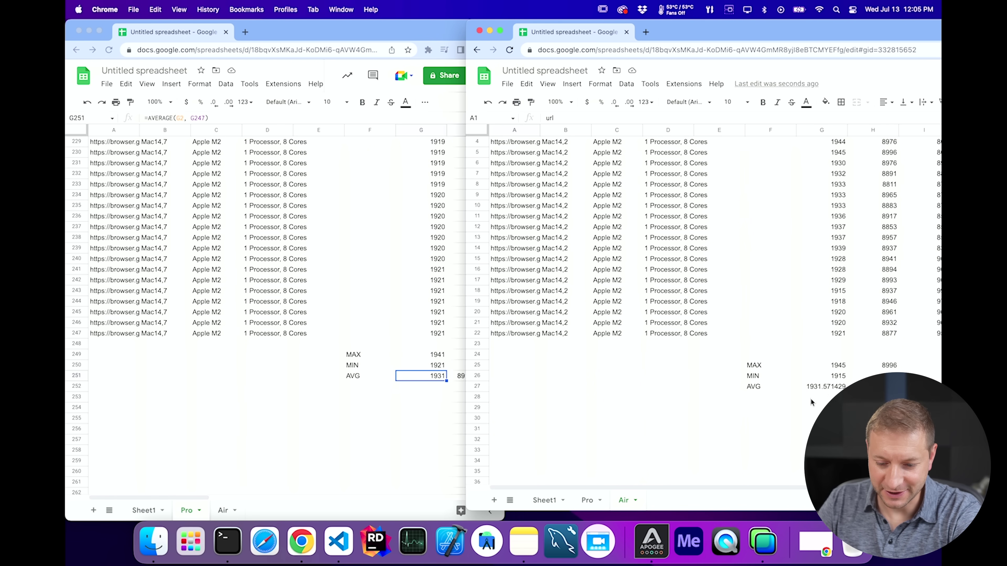
click(821, 389)
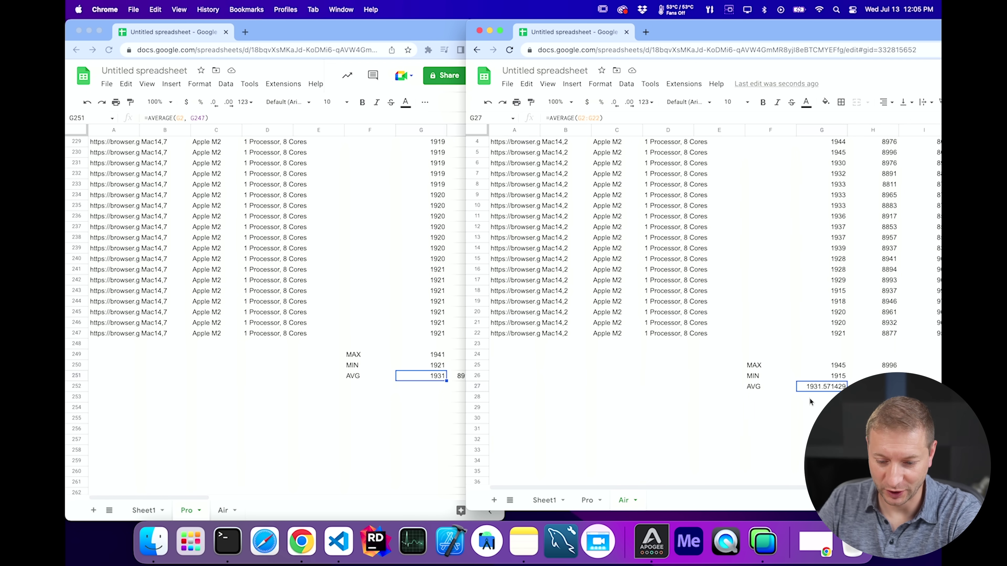
click(465, 376)
click(469, 377)
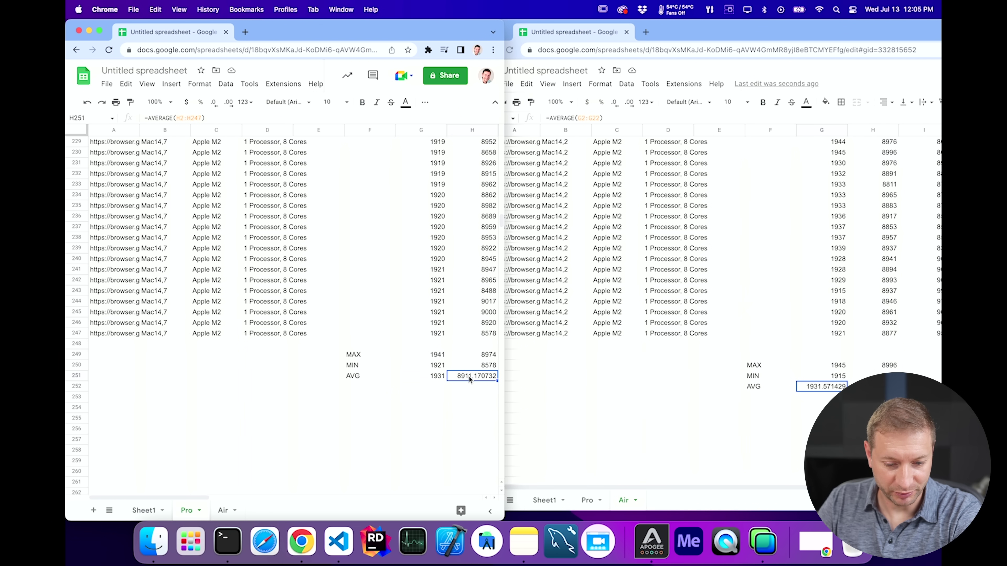